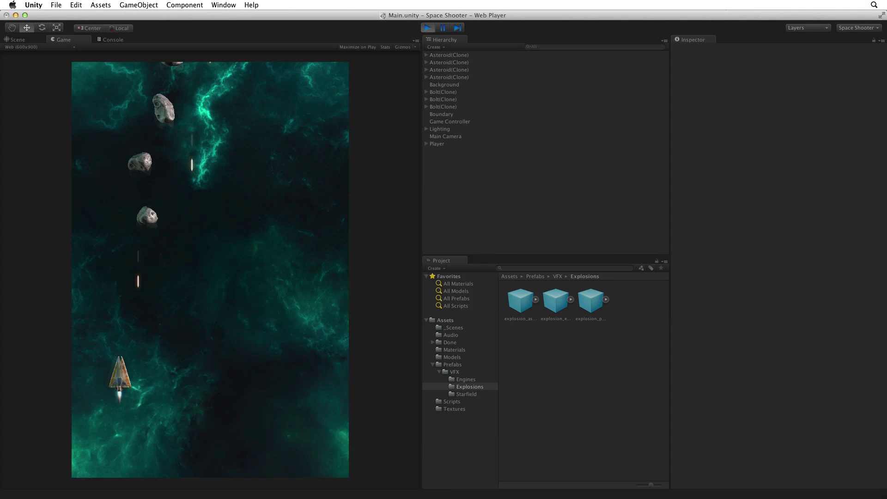
- Play-test the running game by steering the ship among the asteroids, and stop play mode
key("Right")
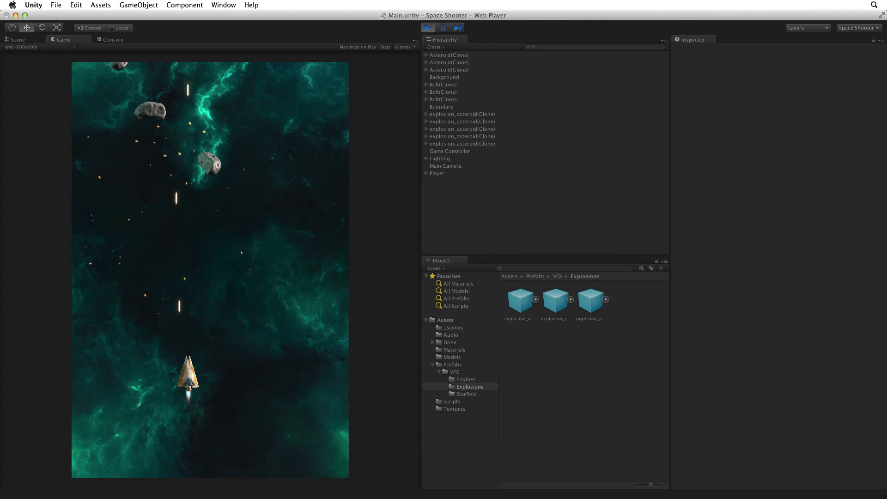
key("Left")
key("Right")
key("Left")
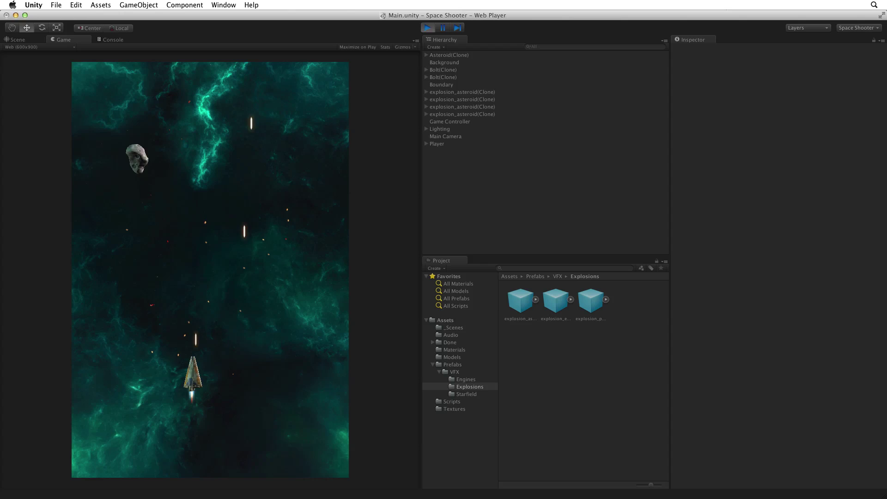
key("Left")
key("Up")
key("Right")
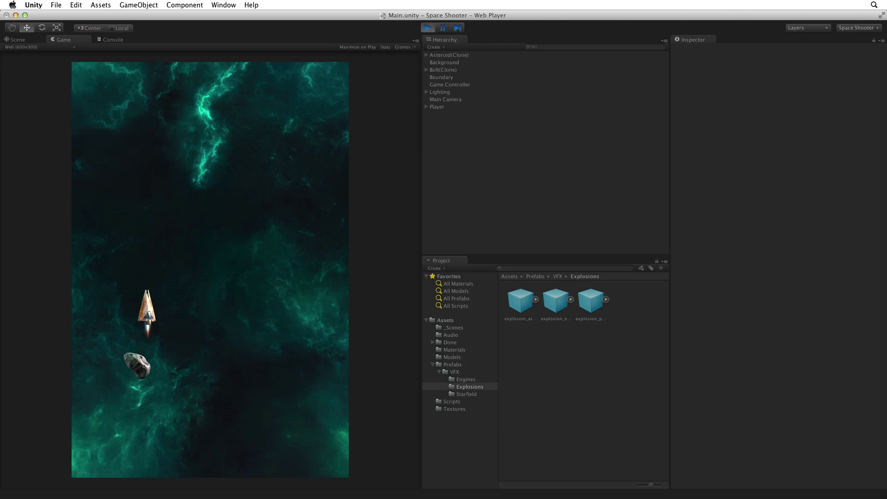
key("Right")
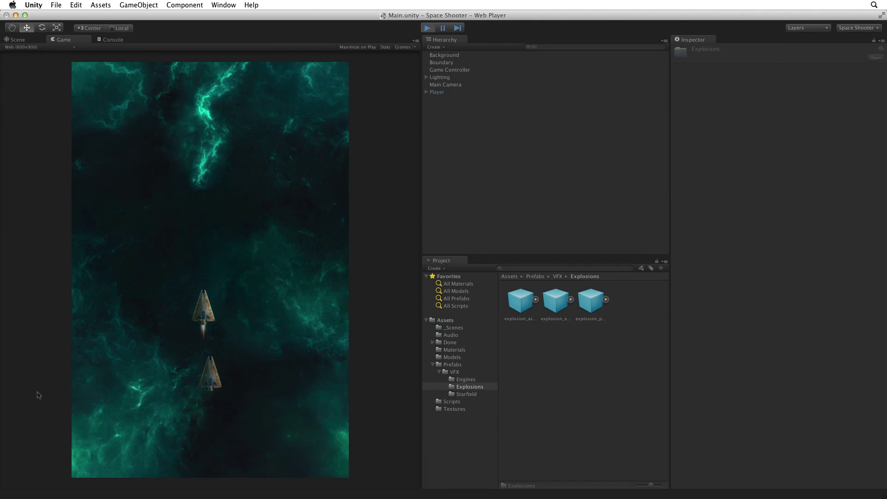
key("super+p")
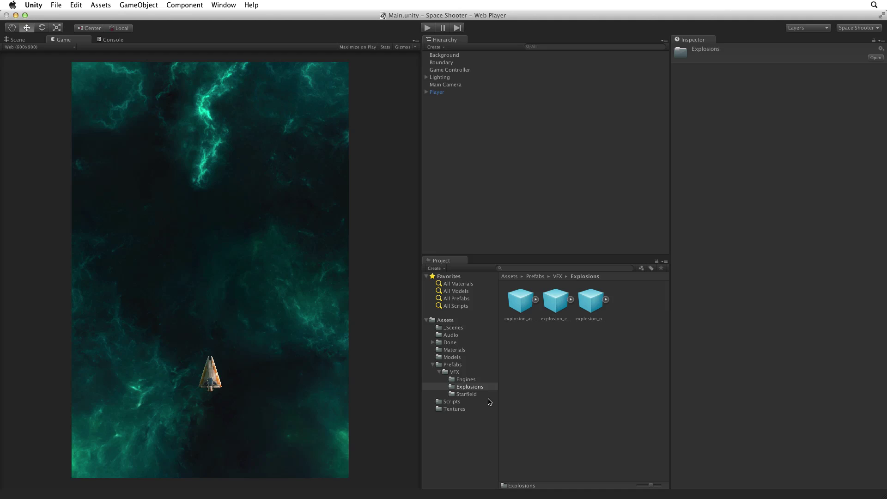
- Open the Audio folder, enlarge the explosion_asteroid clip's preview and play the clip in a loop to hear it
left_click(459, 336)
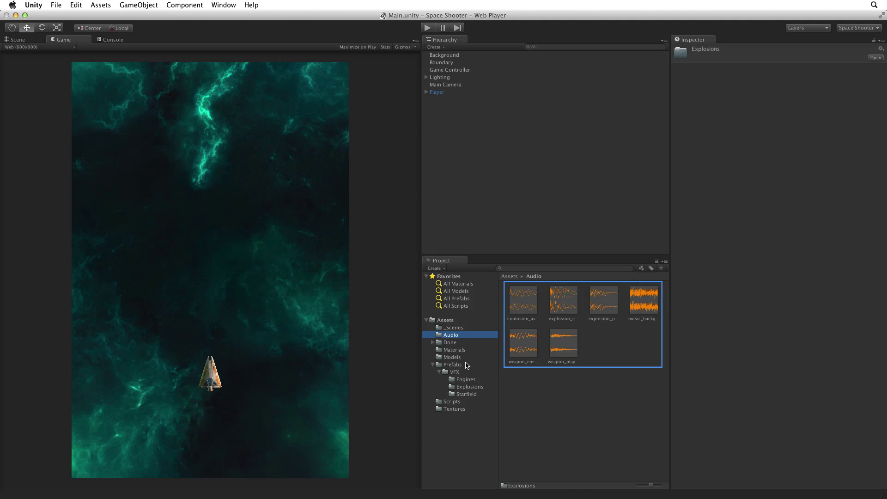
left_click(523, 300)
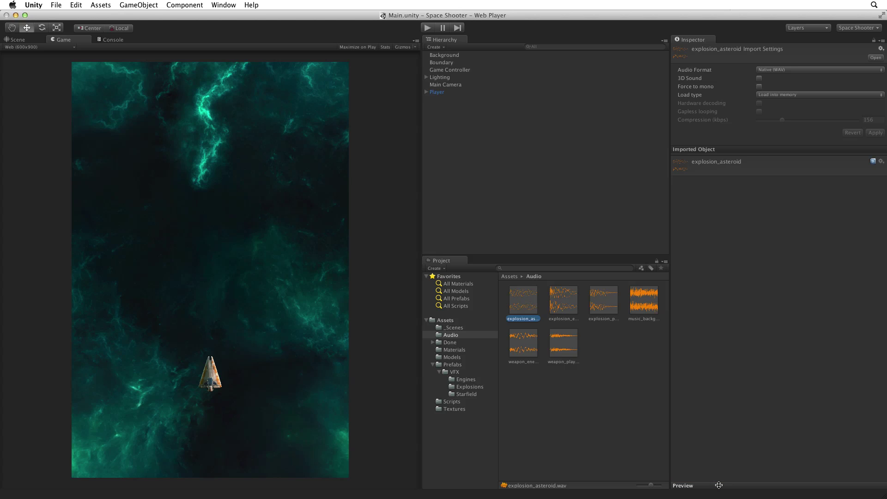
left_click_drag(719, 485, 758, 262)
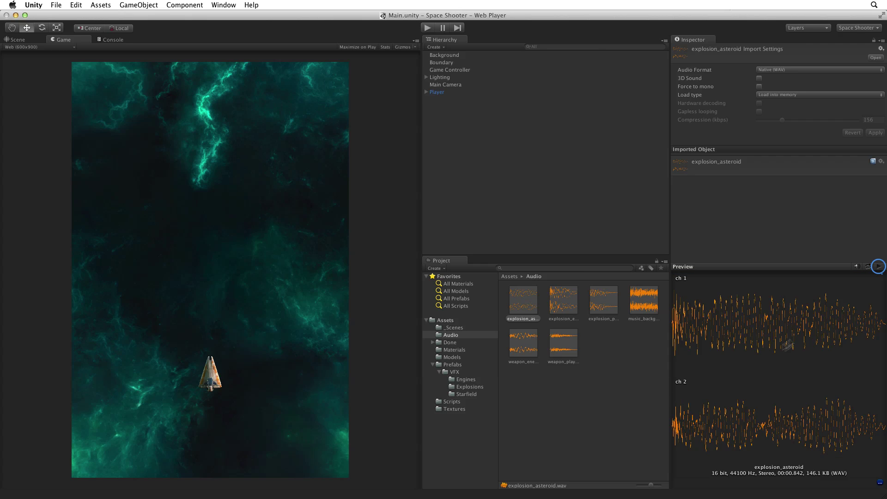
left_click(880, 268)
left_click(879, 268)
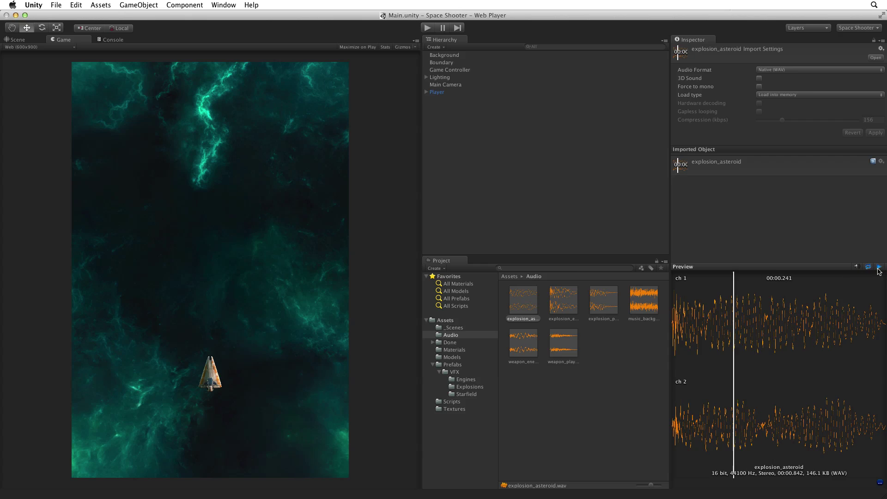
left_click(879, 268)
left_click(868, 267)
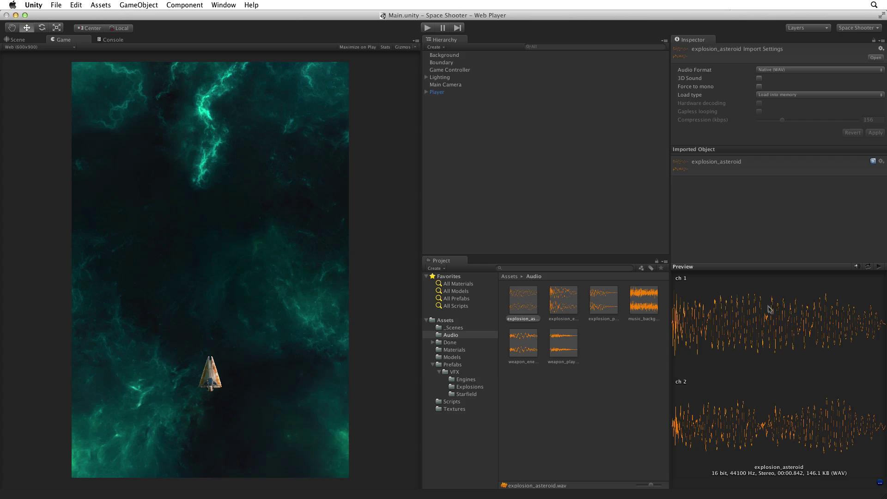
left_click(759, 78)
key("space")
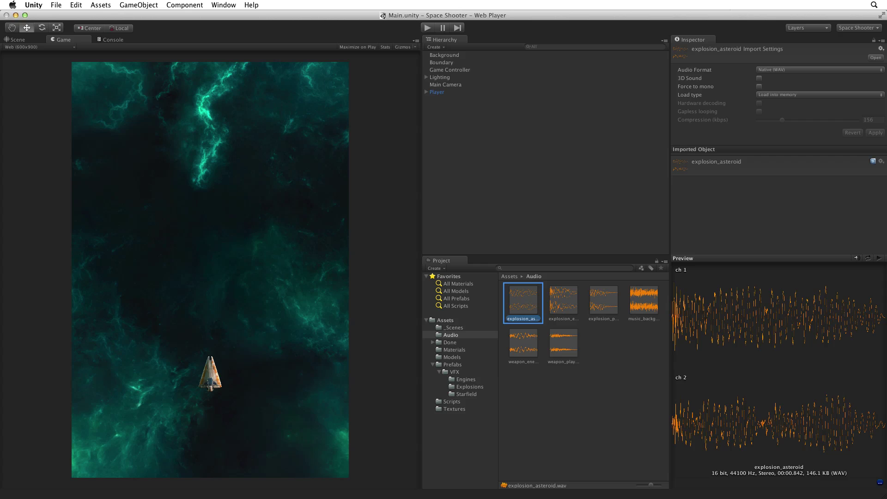
- Examine the import settings and waveforms of the other explosion clips, the background music and the two weapon clips
left_click(564, 301)
left_click(604, 300)
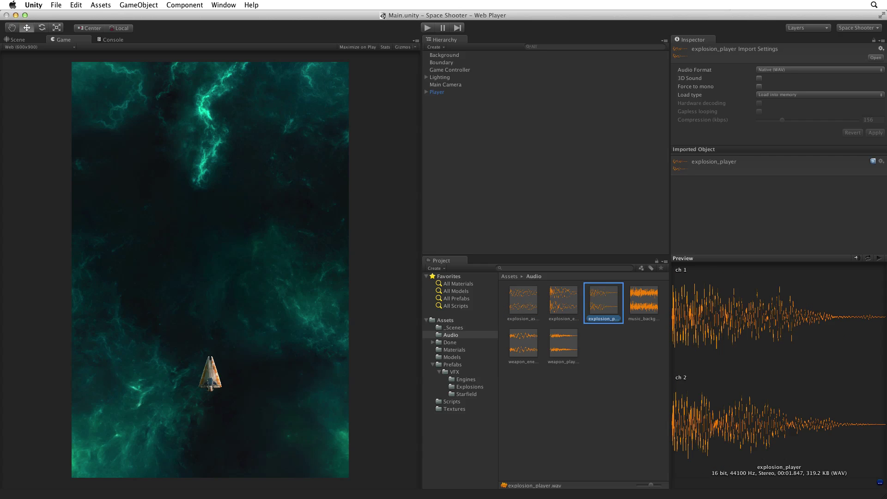
left_click(644, 300)
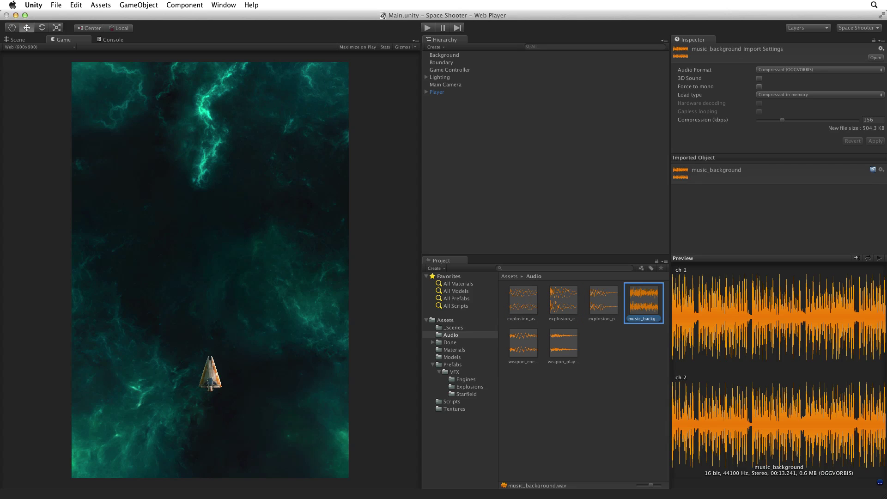
left_click(564, 344)
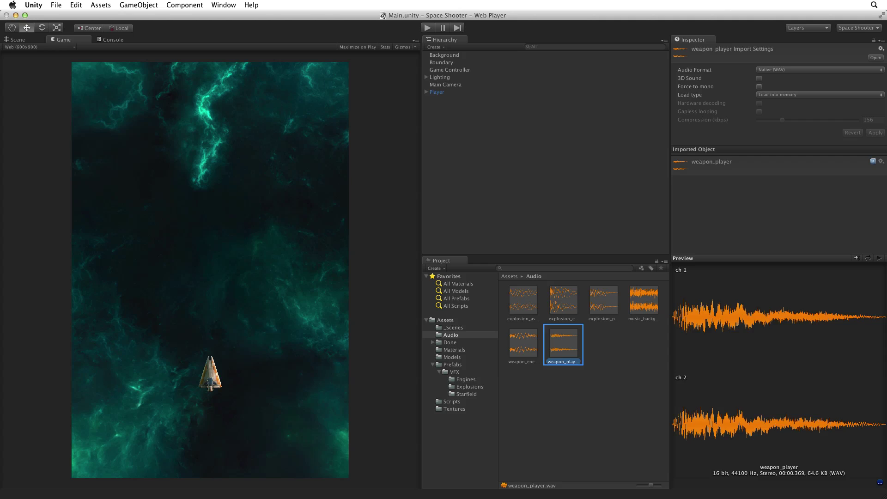
left_click(523, 344)
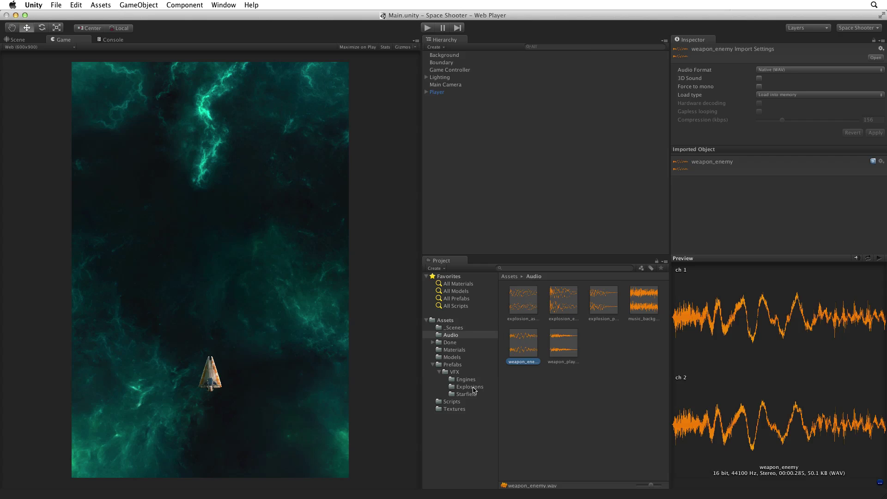
- Switch the project browser to One Column Layout, collapse the Scripts folder and expand the Explosions prefab folder
left_click(665, 262)
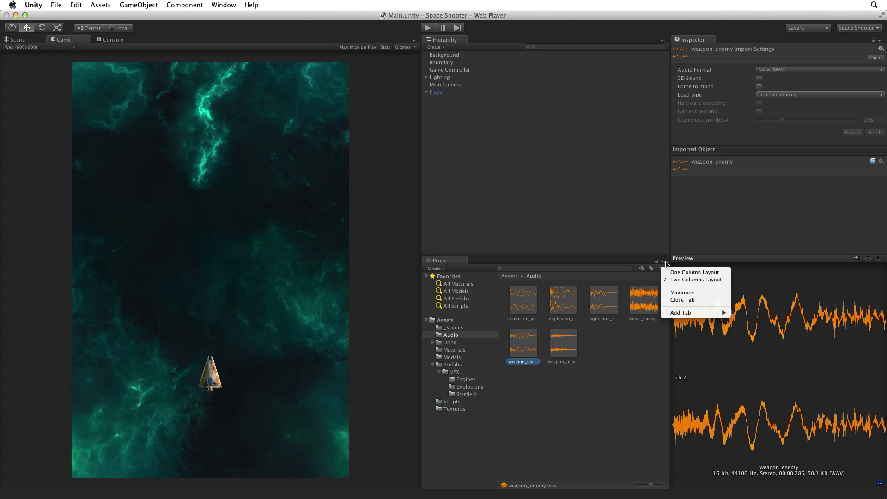
left_click(686, 273)
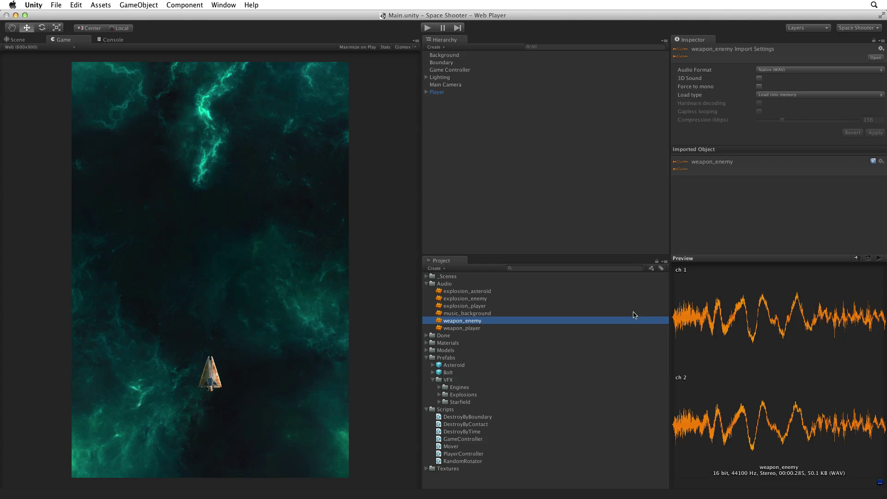
left_click(426, 410)
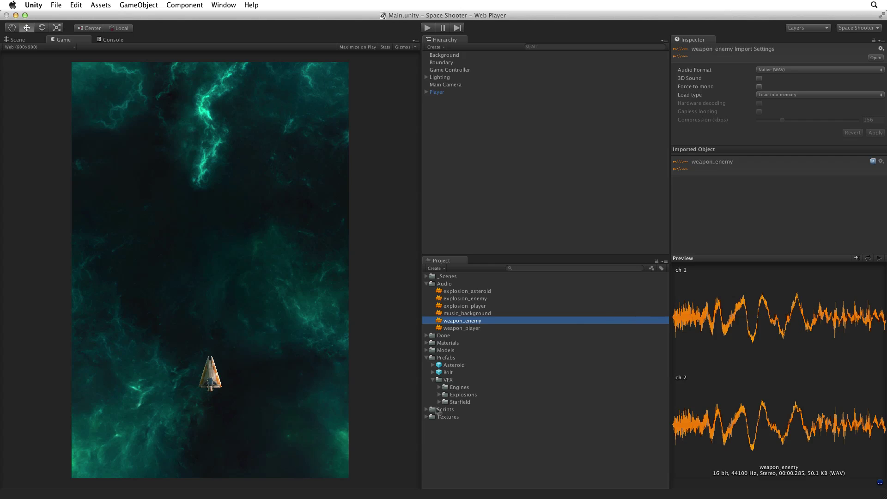
left_click(439, 395)
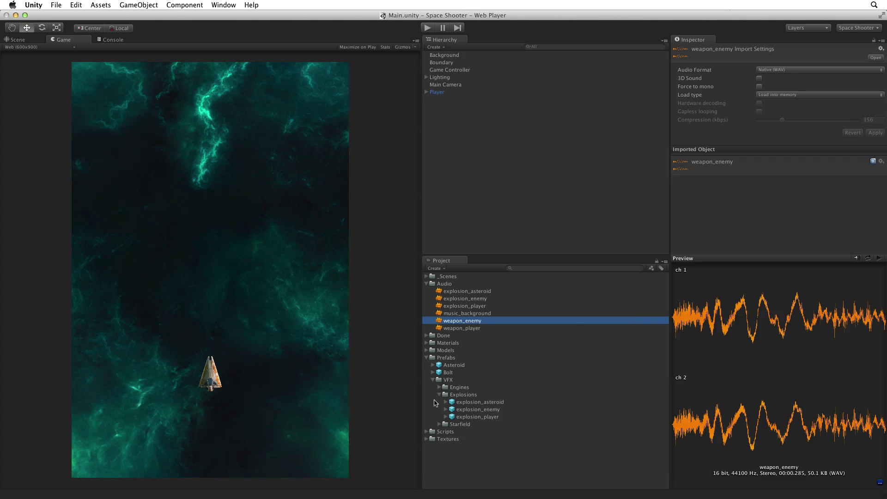
- Add the explosion_asteroid audio clip to the explosion_asteroid prefab as an Audio Source and collapse its 3D Sound Settings
left_click(503, 403)
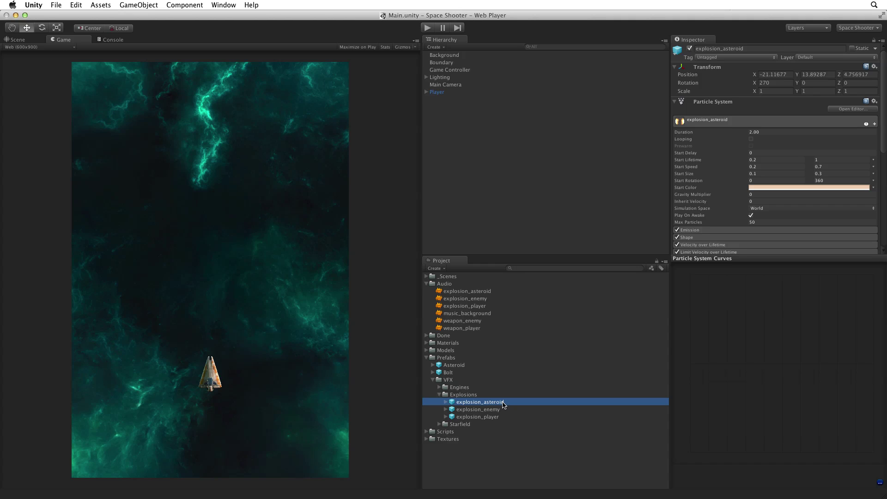
left_click(479, 294)
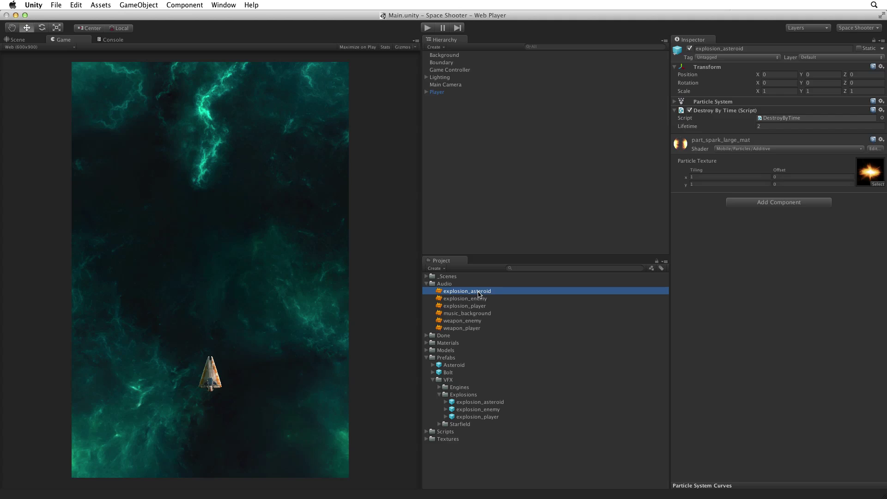
left_click_drag(479, 294, 729, 291)
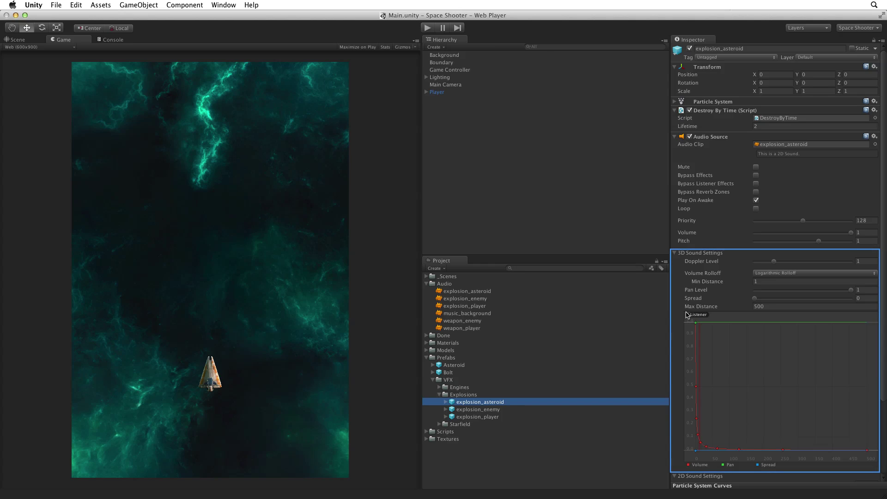
left_click(676, 253)
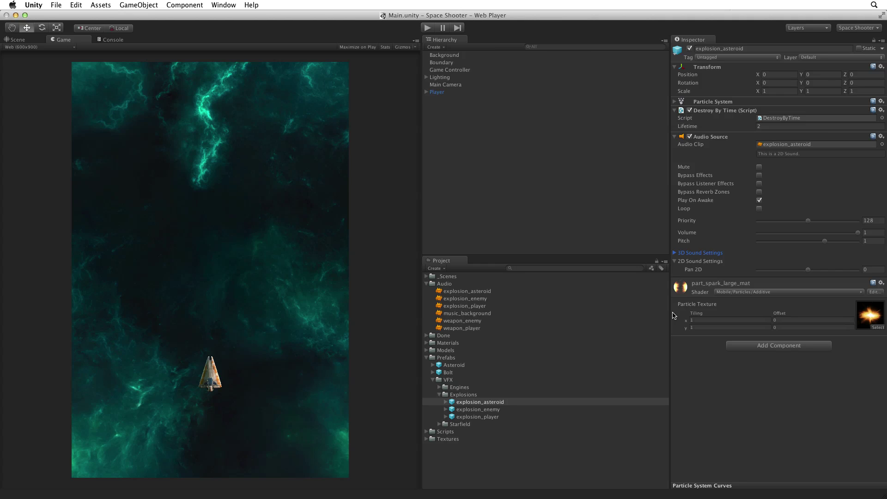
- Attach the explosion_player audio clip to the explosion_player prefab
left_click(483, 307)
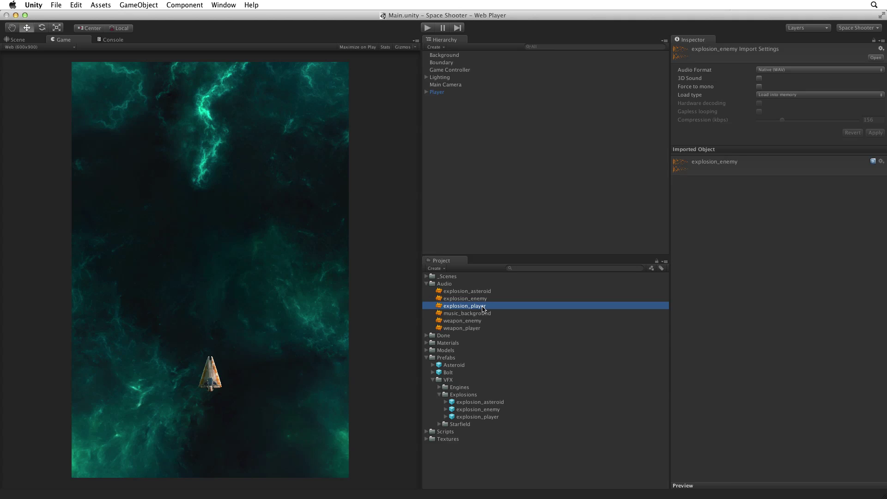
left_click_drag(483, 309, 489, 418)
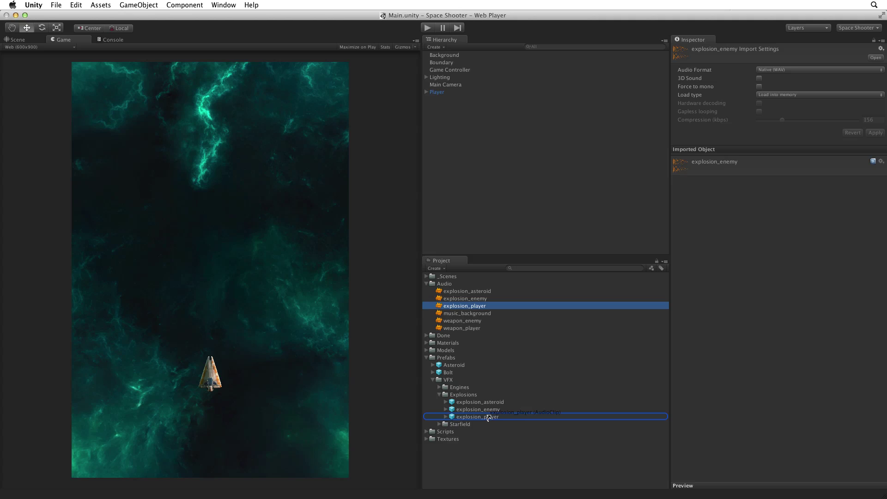
left_click_drag(488, 418, 487, 419)
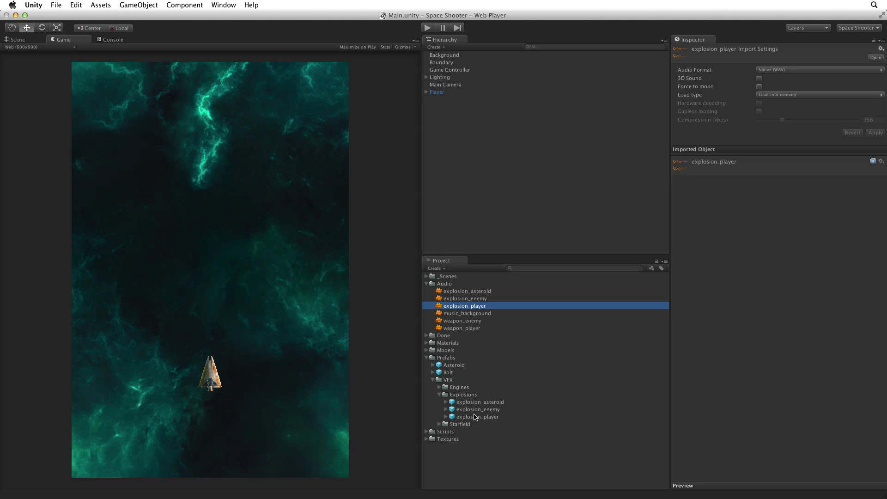
- Attach the weapon_player audio clip to the Player object in the scene and turn off Play On Awake on its Audio Source
left_click(468, 328)
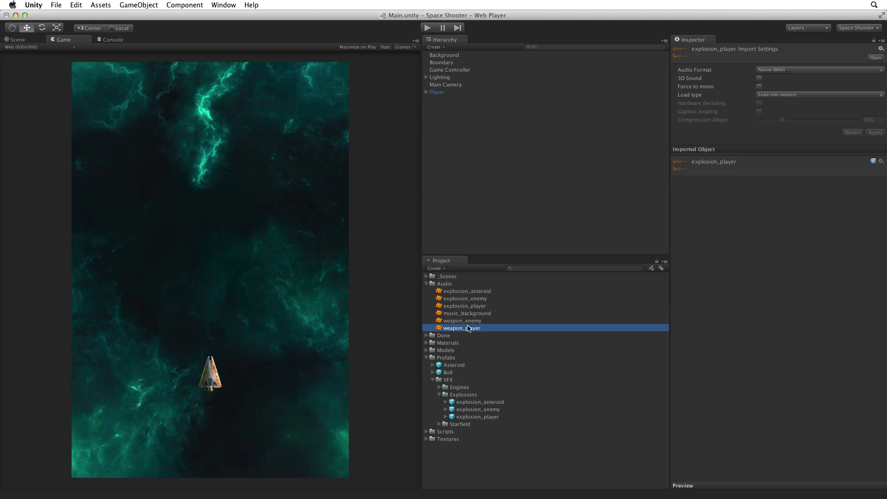
left_click_drag(468, 328, 498, 93)
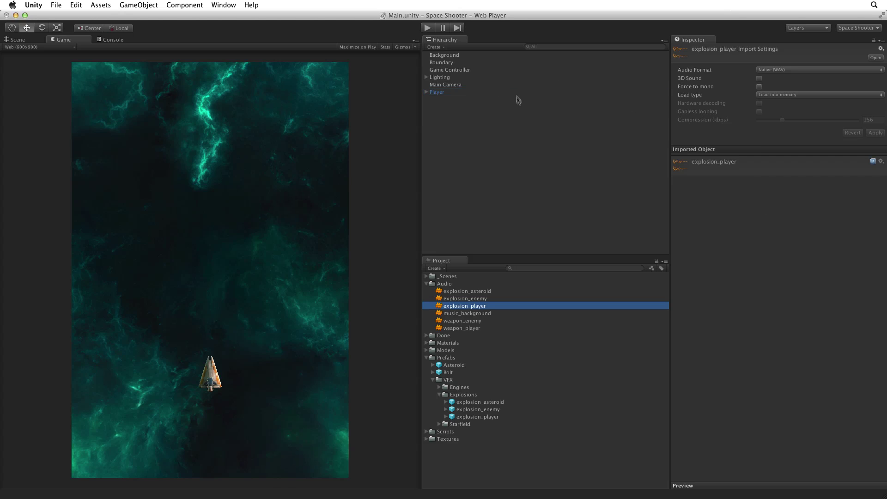
left_click(458, 92)
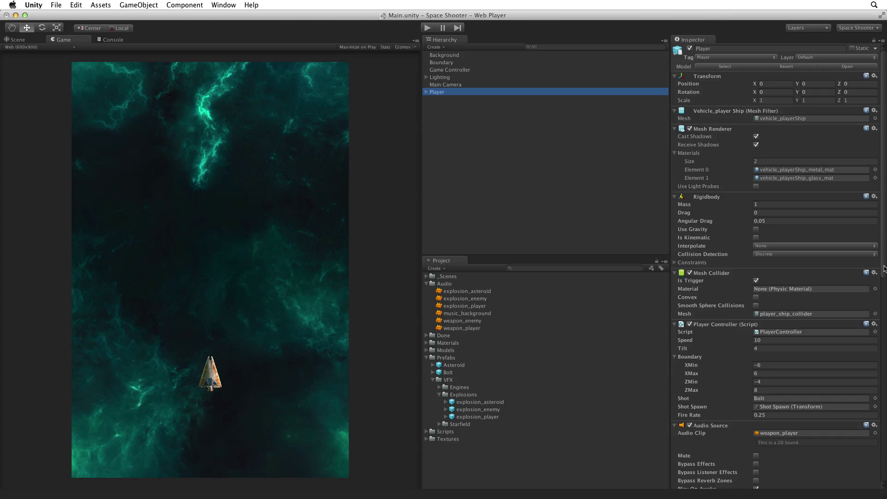
scroll(859, 448, "down", 10)
scroll(859, 448, "down", 1)
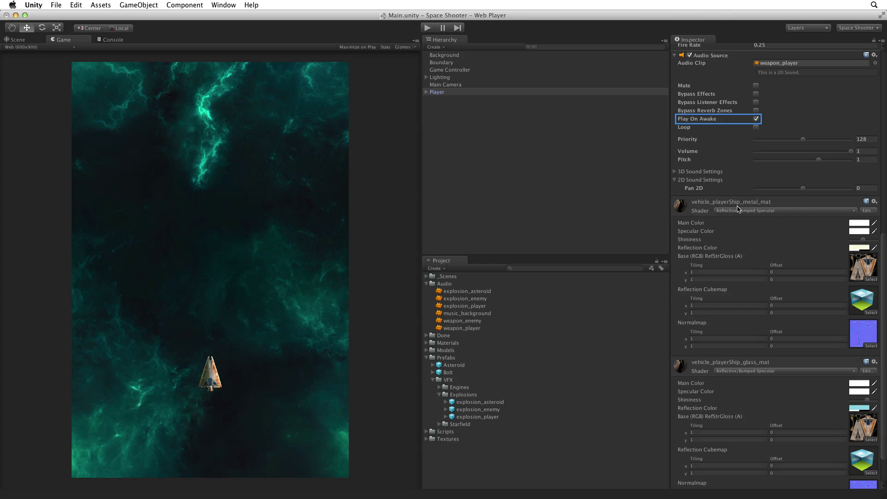
left_click(756, 119)
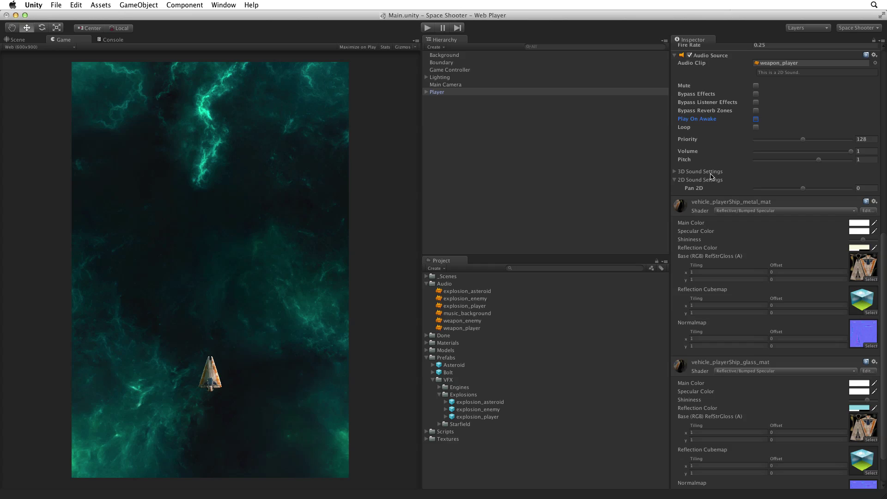
- Open the Player's PlayerController script for editing in MonoDevelop
left_click(885, 98)
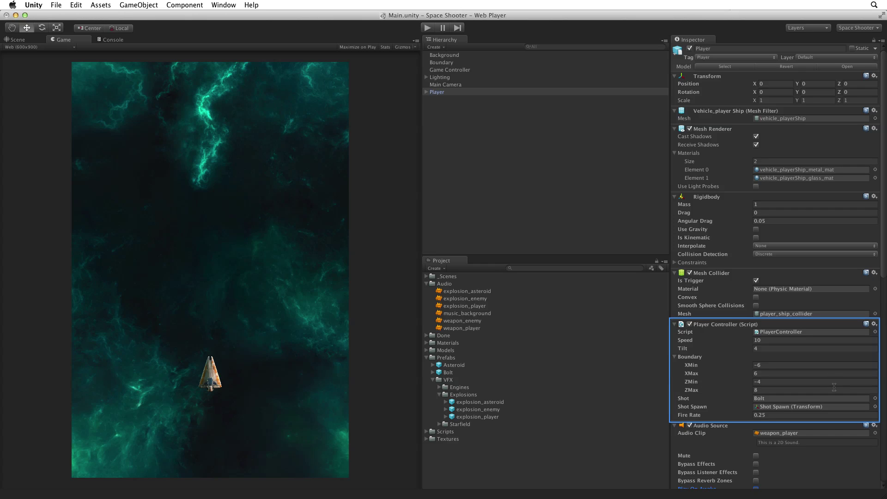
left_click(874, 324)
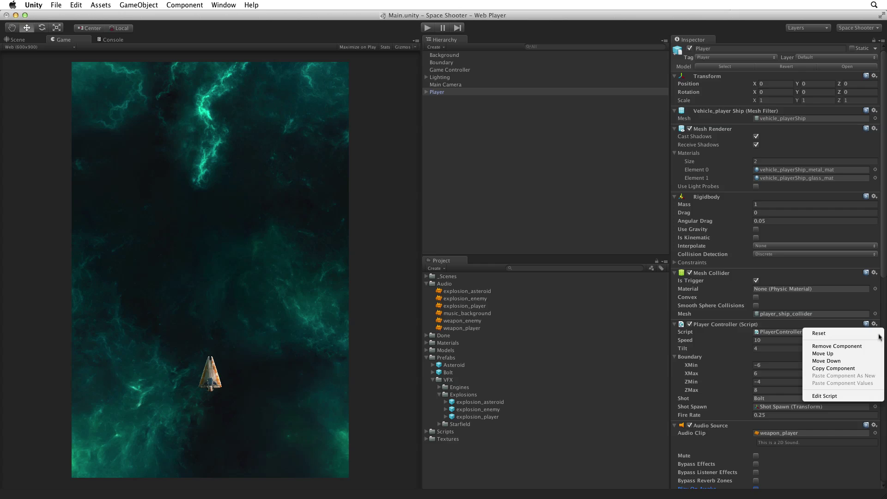
left_click(847, 398)
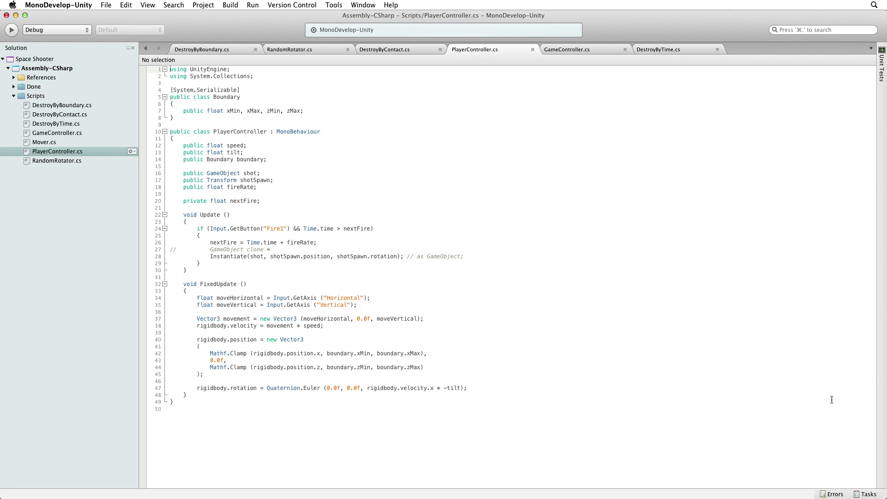
- Add the line audio.Play (); after the Instantiate call in the firing block of PlayerController's Update function
left_click(478, 256)
key("Return")
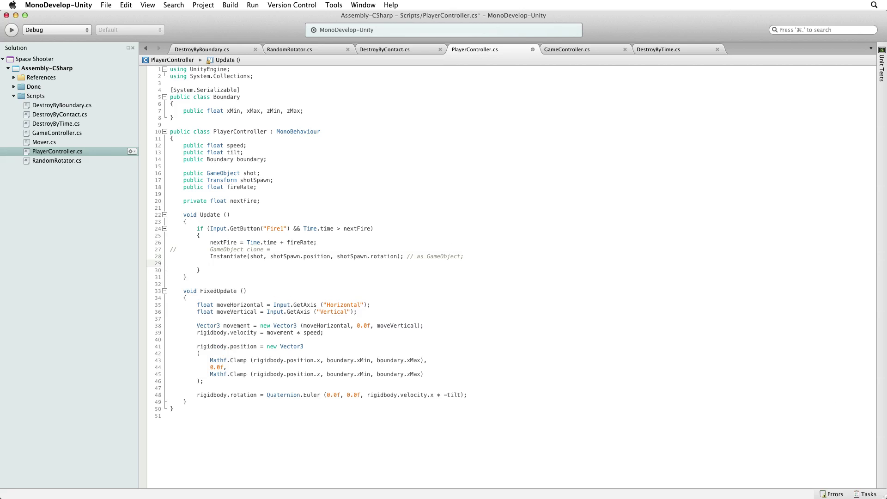
type("audio.Play ();")
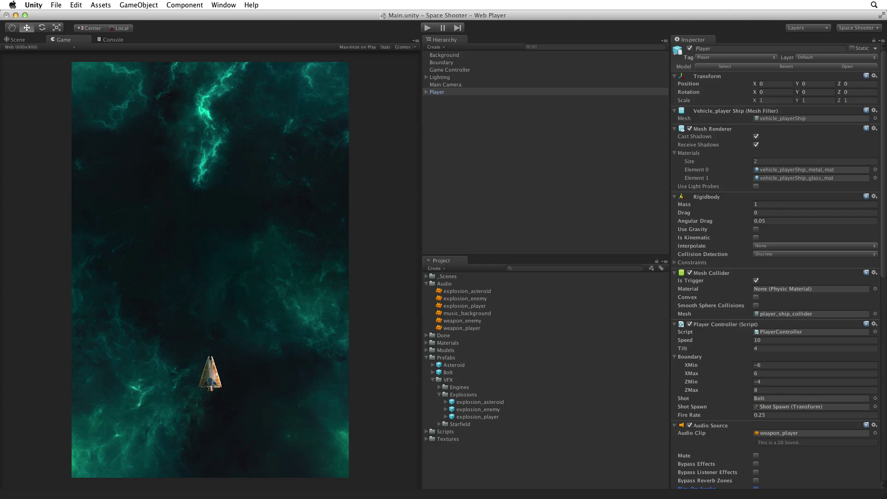
- Switch to Unity and play-test the game, steering the ship and firing at asteroids to check the weapon and explosion sounds, then stop playback
key("super+p")
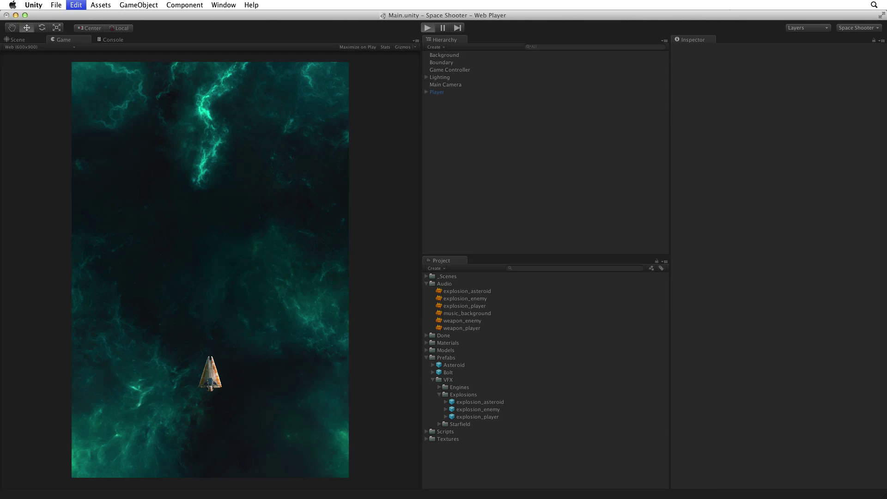
key("ctrl")
key("Left")
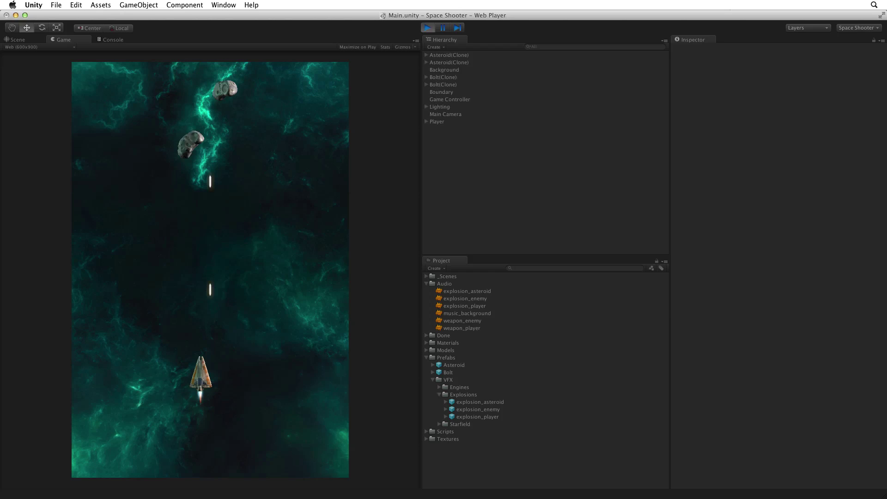
key("Right")
key("ctrl")
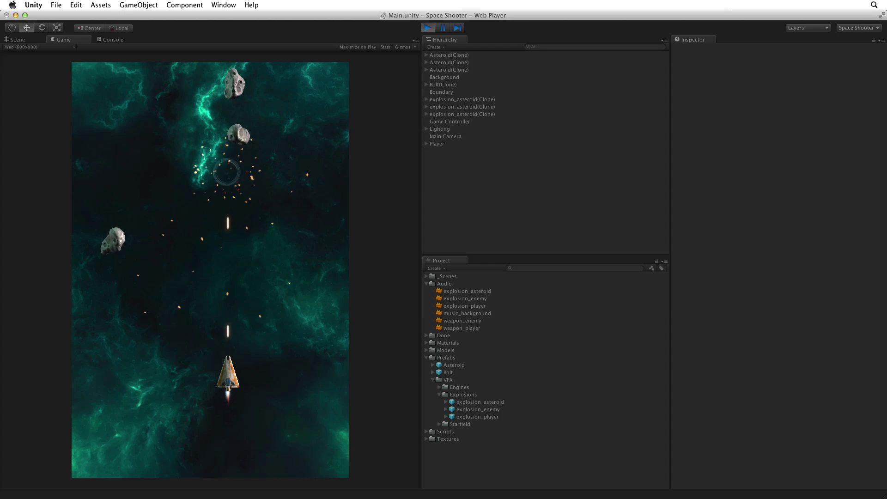
key("Left")
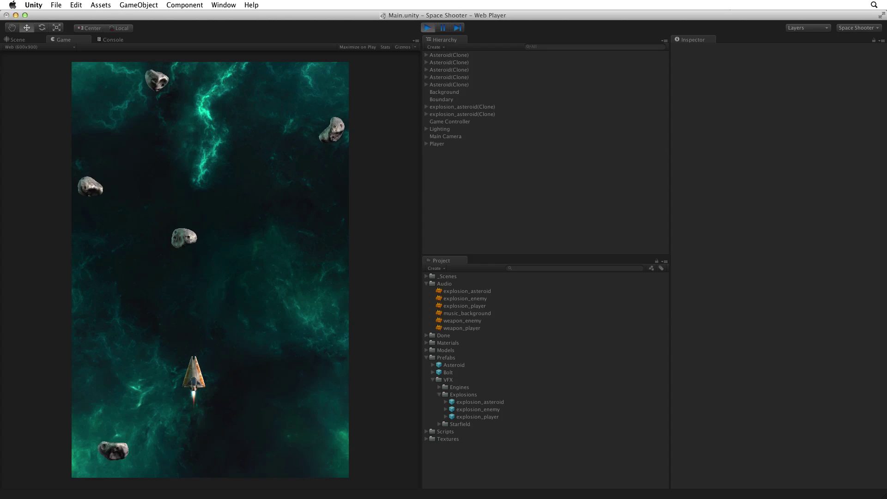
key("Up")
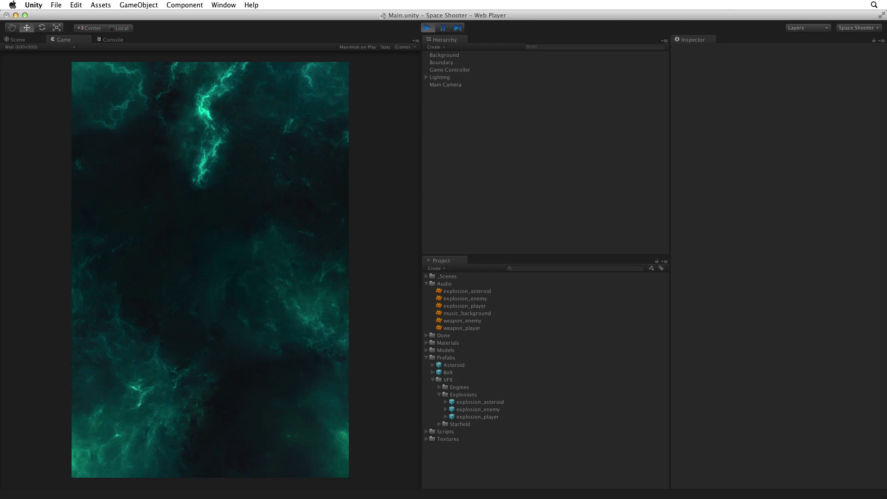
key("super+p")
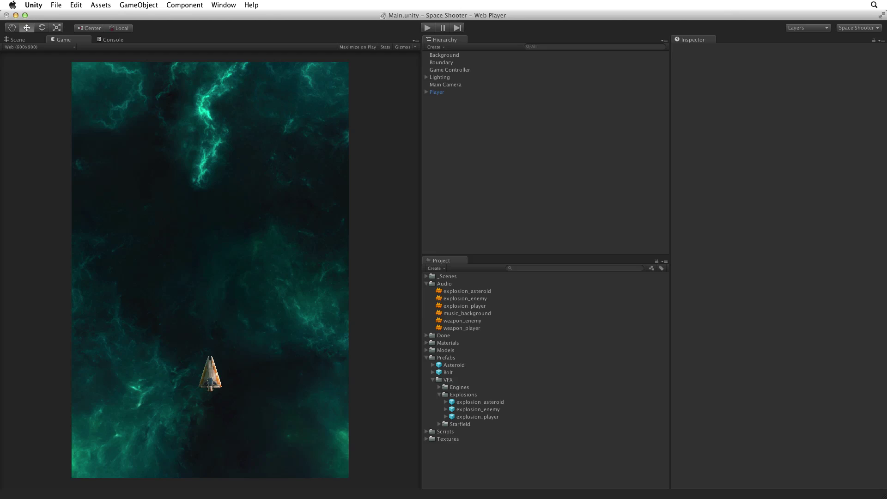
- Attach the music_background audio clip to the Game Controller object and turn on Loop on its Audio Source
left_click(483, 316)
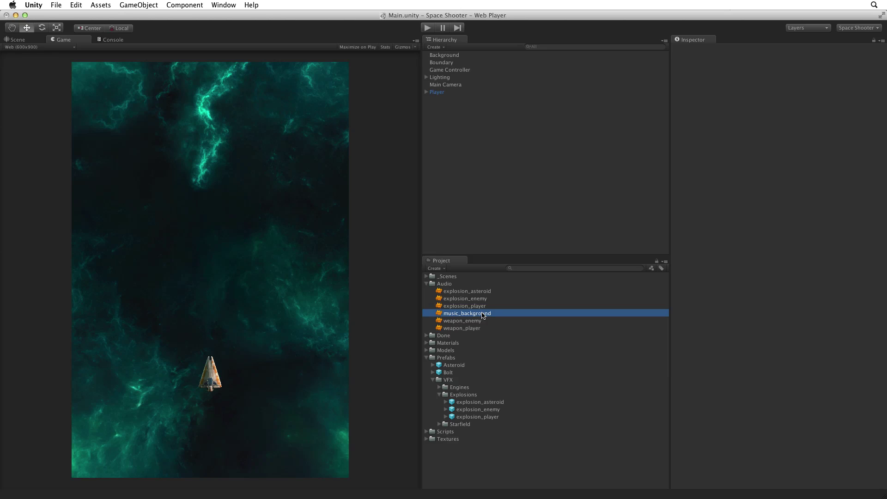
left_click_drag(482, 315, 470, 70)
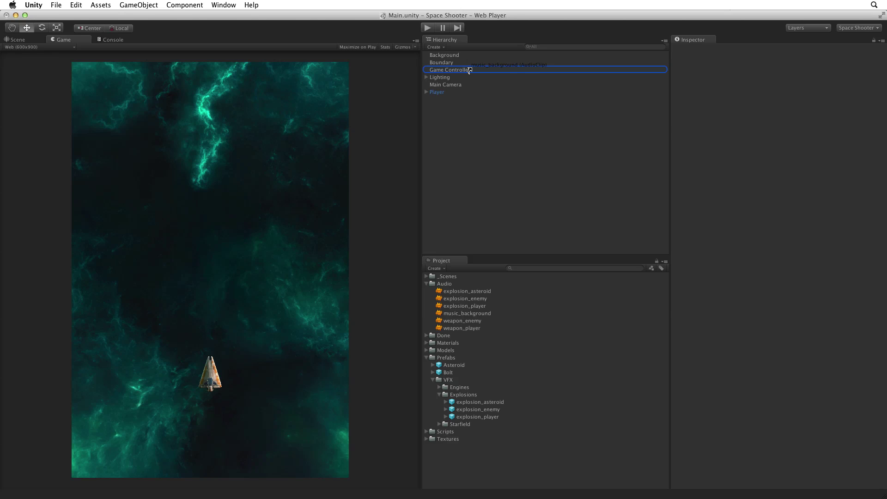
left_click_drag(470, 71, 469, 70)
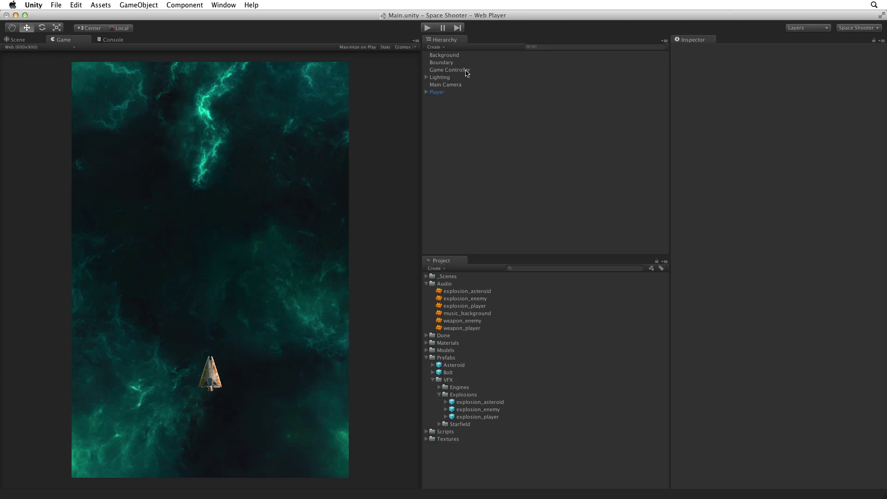
left_click(468, 71)
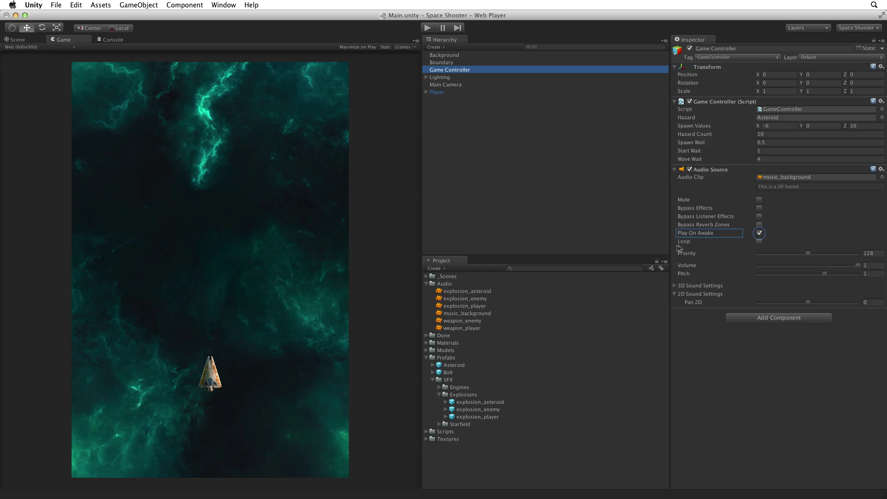
left_click(759, 242)
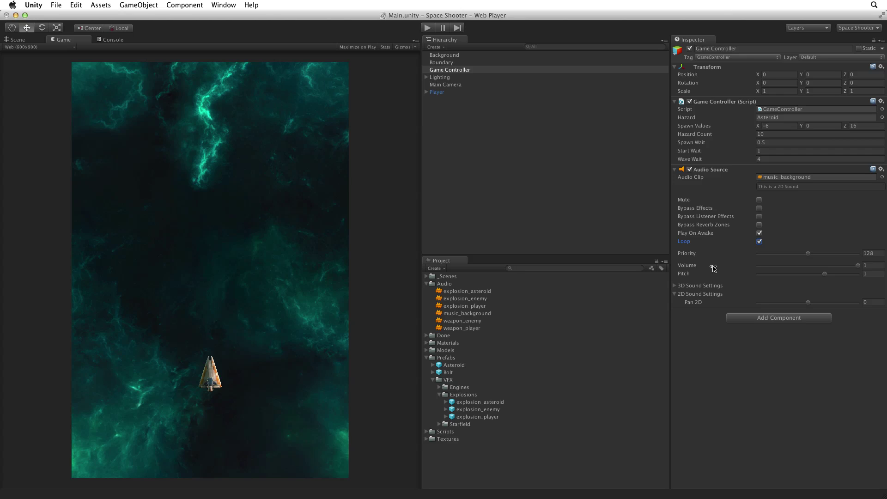
- Play-test the game to hear the background music alongside the weapon and explosion sounds, then stop playback
key("super+p")
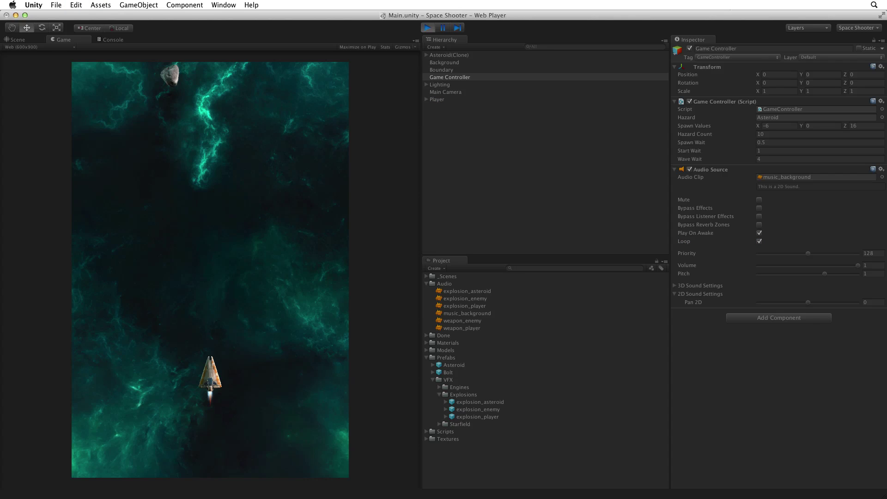
key("Left")
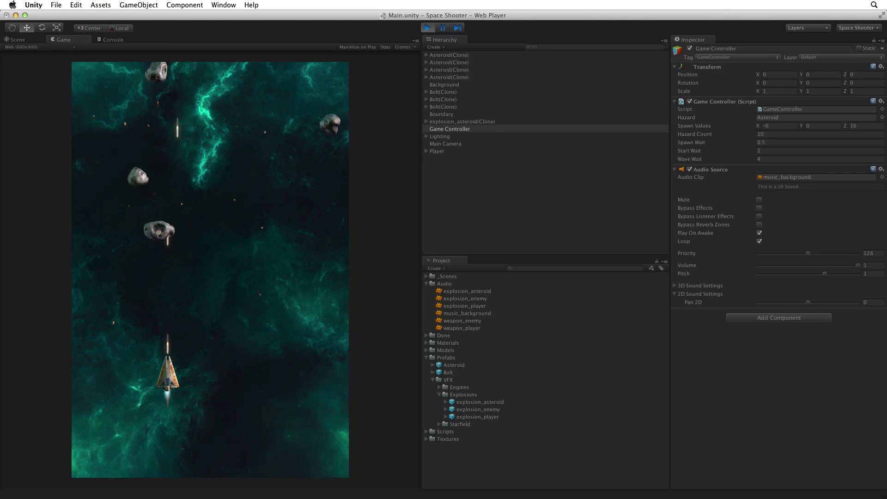
key("Right")
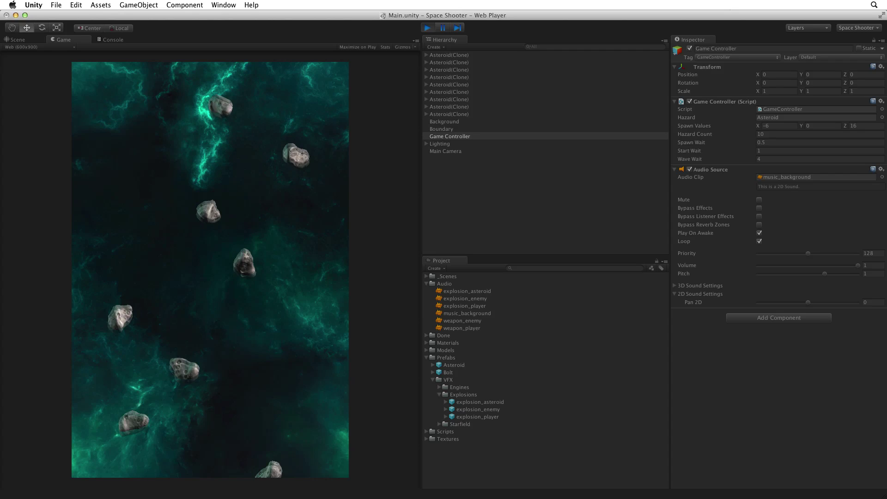
key("super+p")
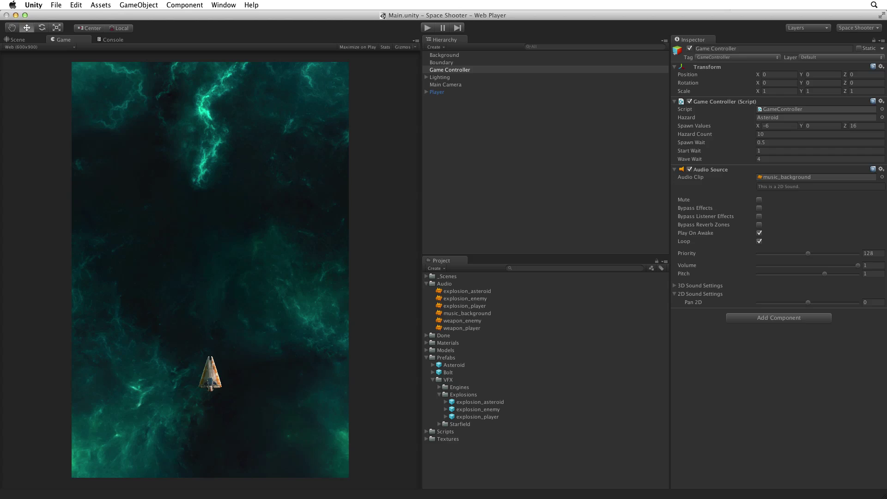
- Set the volume of the Player's weapon_player Audio Source to 0.5
left_click(471, 92)
left_click_drag(882, 225, 863, 325)
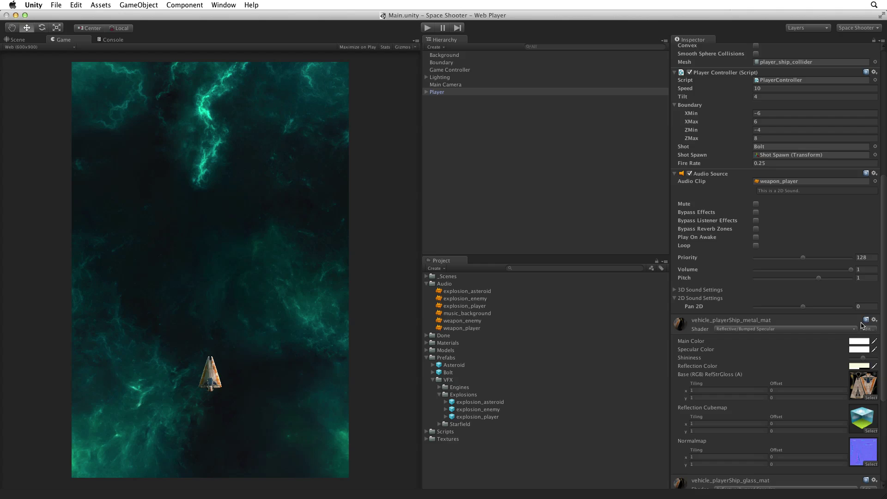
left_click(839, 269)
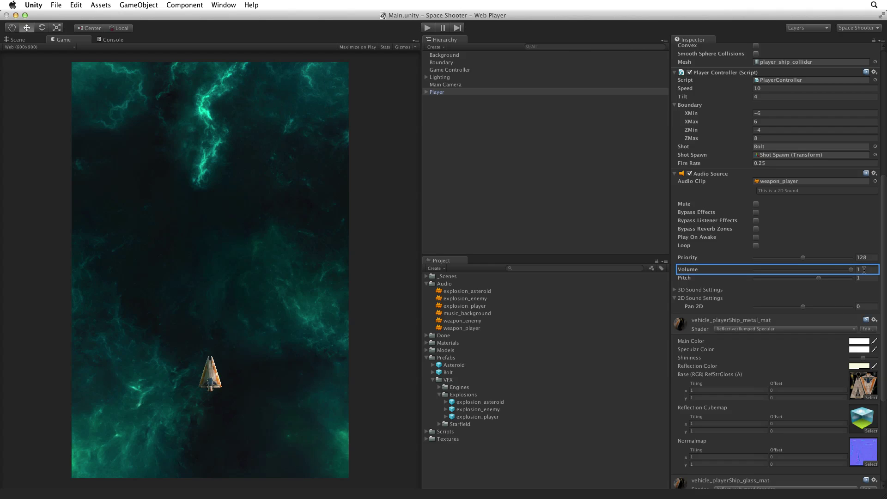
type("0.5")
key("Return")
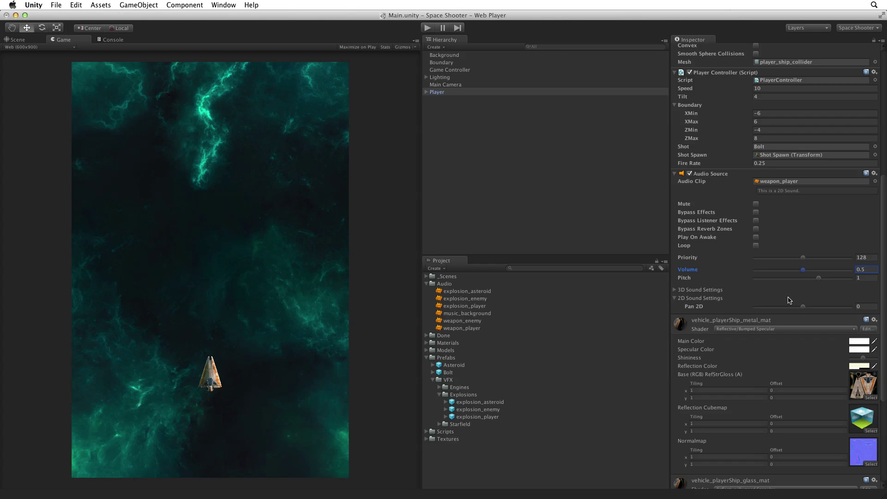
- Set the volume of the Game Controller's music_background Audio Source to 0.5
left_click(492, 70)
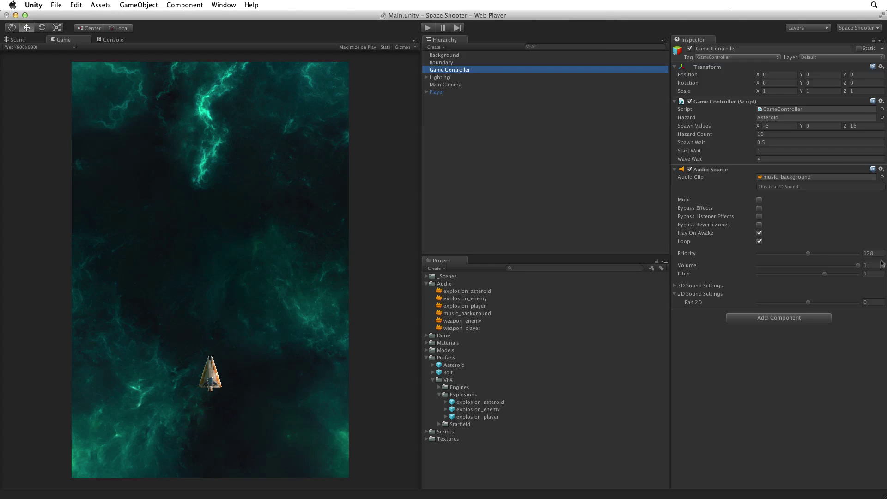
left_click(867, 265)
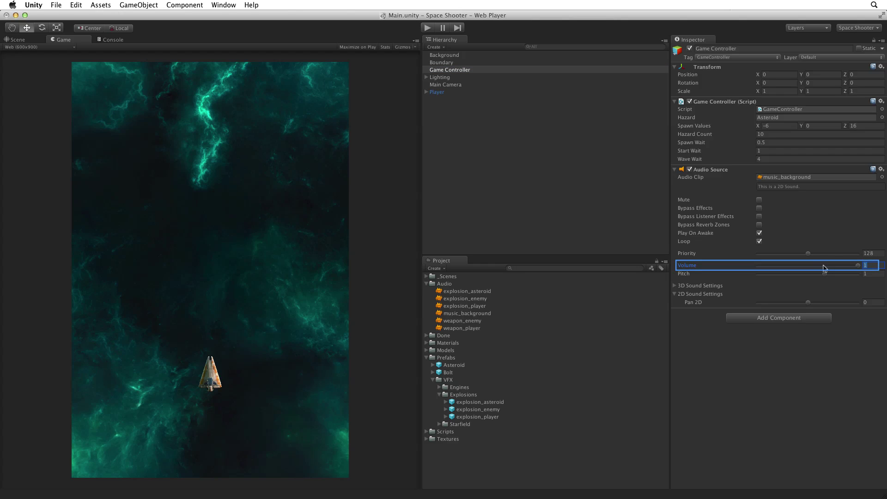
type("0.5")
- Play-test the game while steering and shooting to check the balance of the lowered music and weapon volumes, then stop playback
key("super+p")
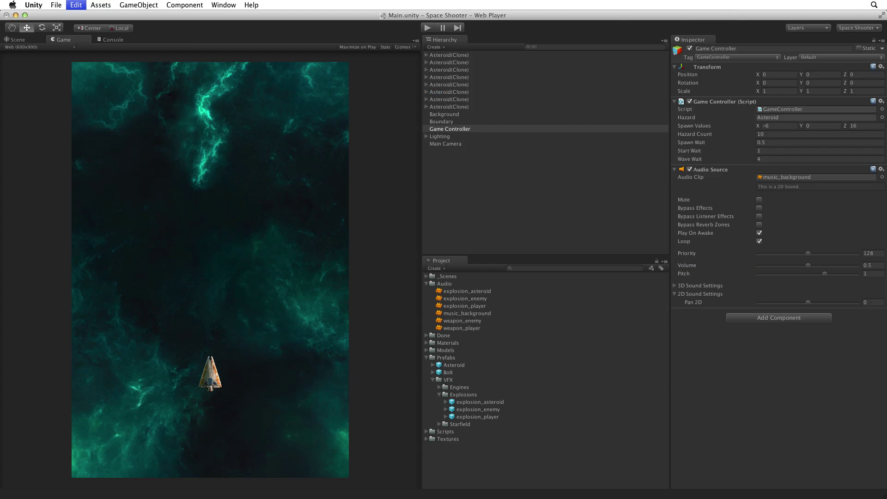
key("super+p")
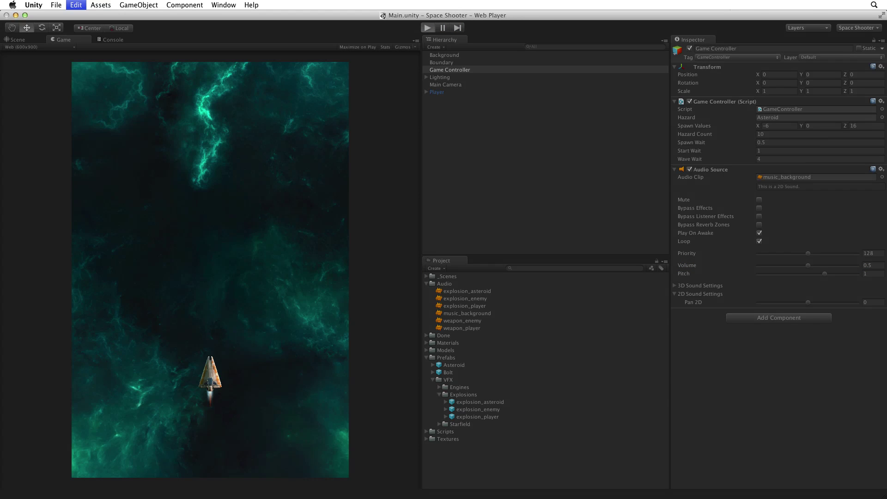
key("Left")
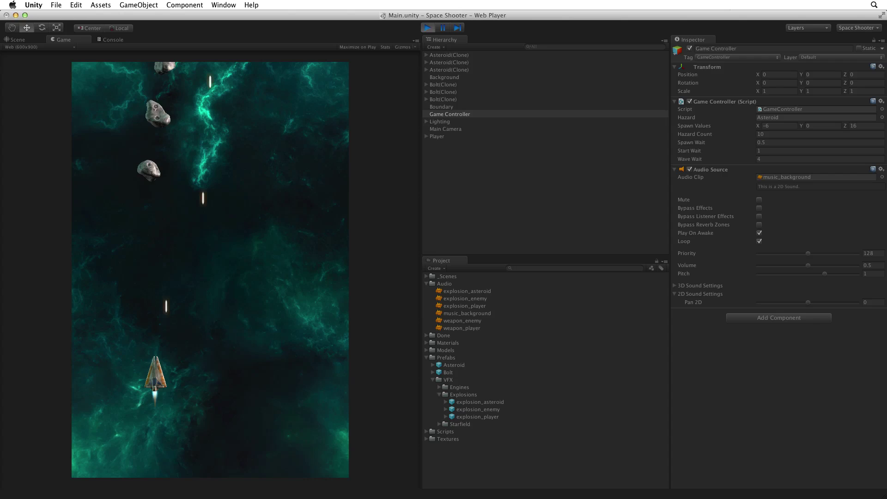
key("Right")
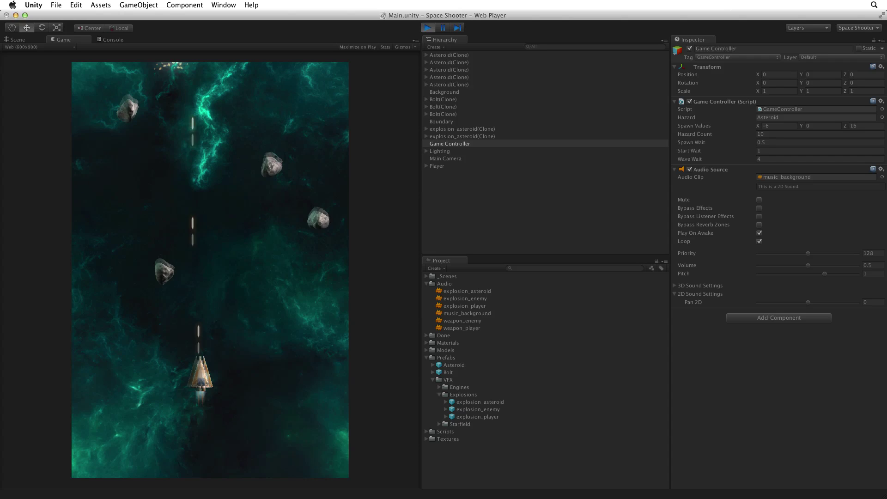
key("Right")
key("Left")
key("Left")
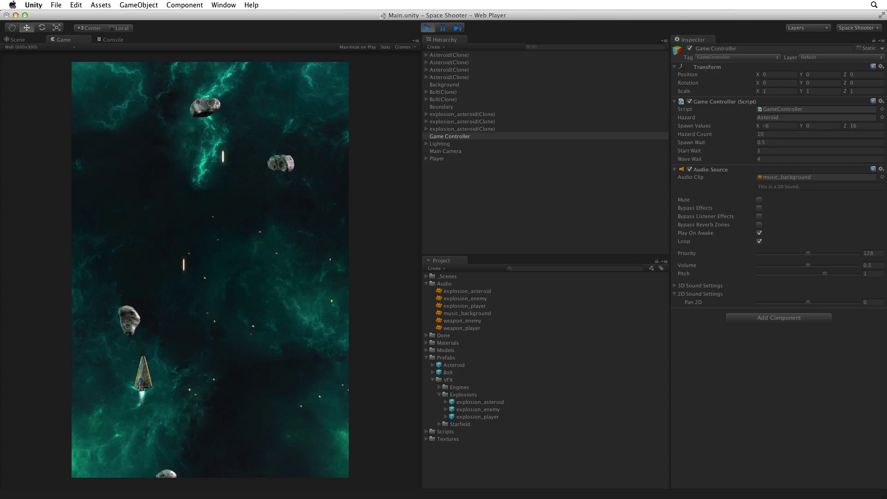
key("Right")
key("Right")
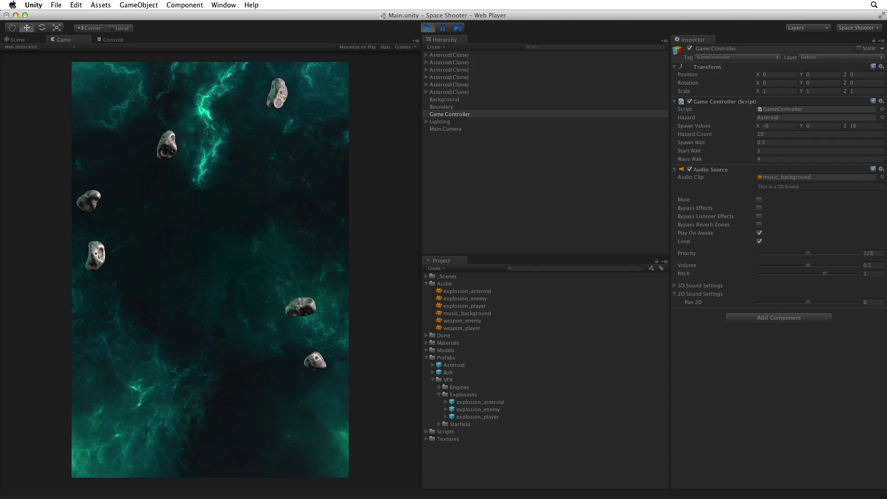
key("super+p")
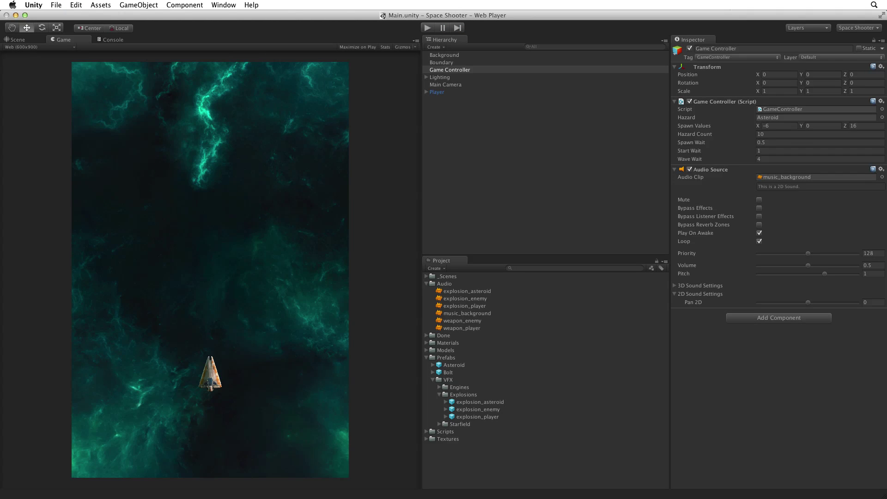